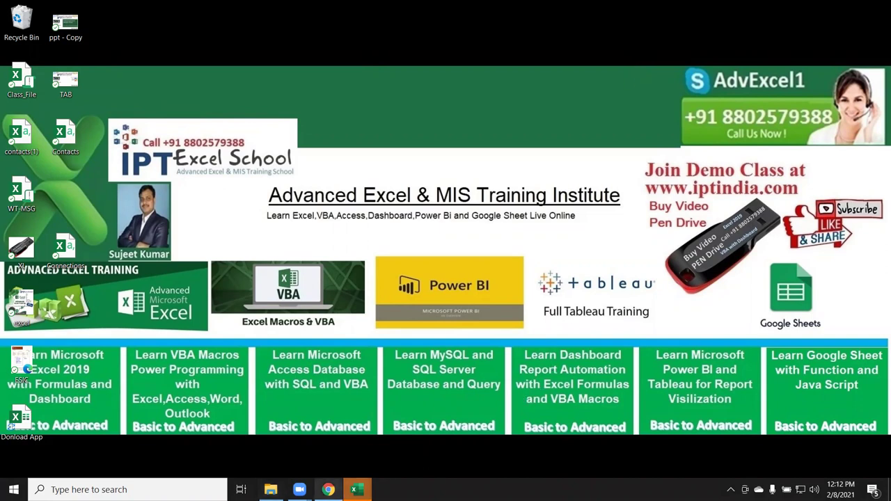
# Bring up the Classplus Messages list and open a student's chat conversation
pyautogui.click(328, 489)
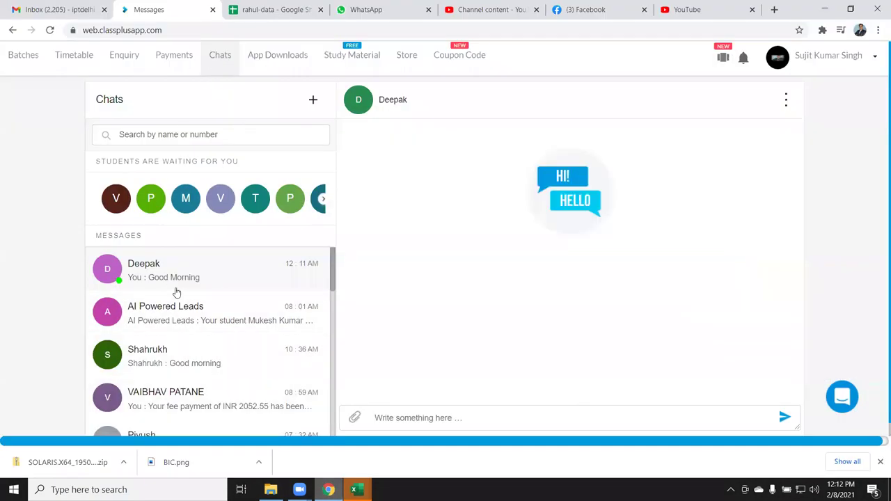
pyautogui.scroll(-3, 204, 384)
pyautogui.scroll(-3, 204, 384)
pyautogui.scroll(-3, 203, 384)
pyautogui.scroll(-2, 203, 386)
pyautogui.scroll(-1, 206, 394)
pyautogui.scroll(-2, 204, 391)
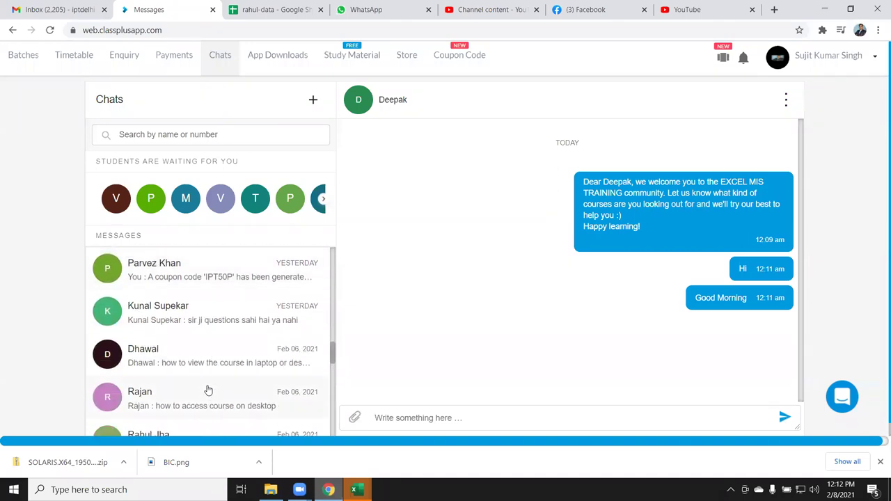
pyautogui.scroll(-1, 207, 390)
pyautogui.scroll(-2, 207, 391)
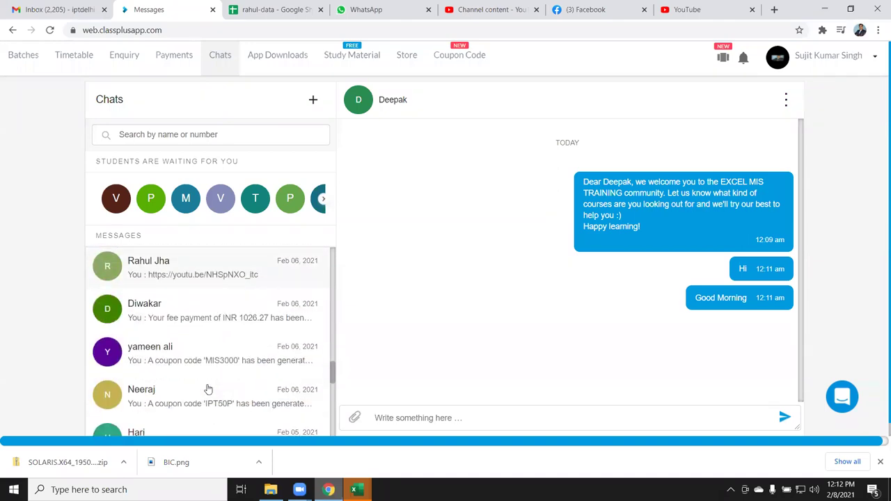
pyautogui.click(169, 278)
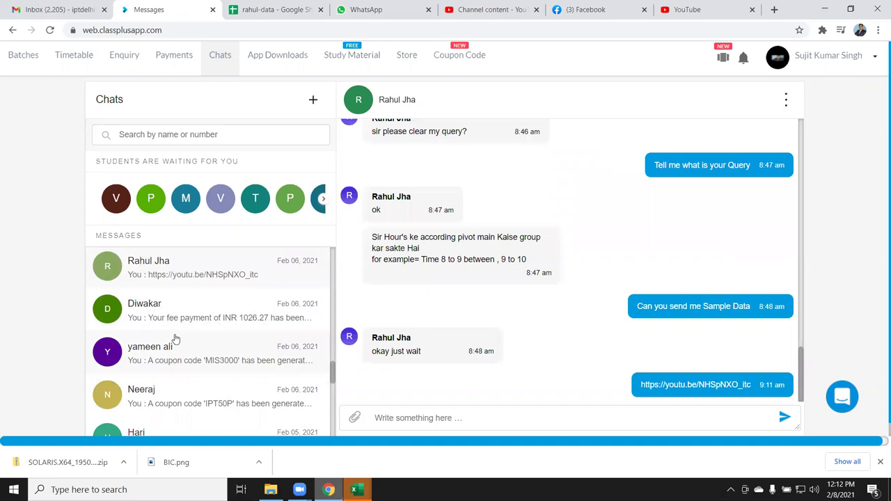
# Read through the student's conversation, then return to the Excel SOLVE sheet
pyautogui.scroll(2, 191, 348)
pyautogui.scroll(-2, 191, 348)
pyautogui.scroll(-1, 191, 348)
pyautogui.scroll(-2, 191, 347)
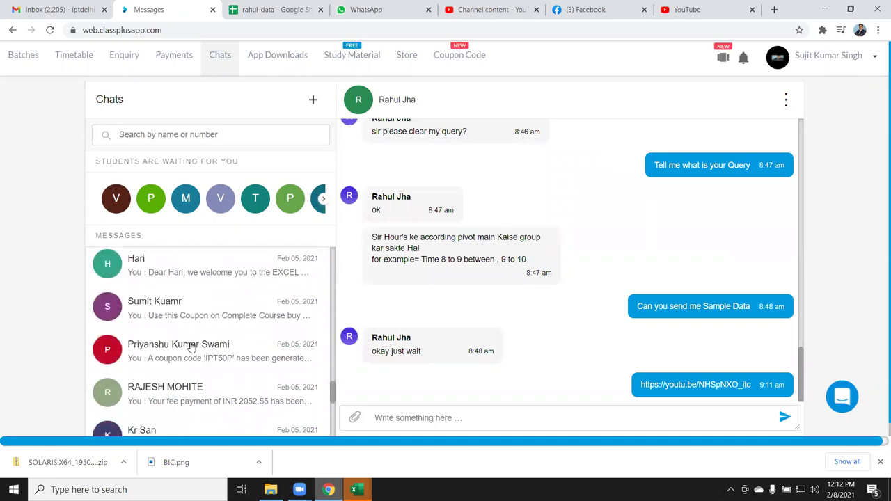
pyautogui.scroll(-1, 191, 348)
pyautogui.scroll(-3, 191, 348)
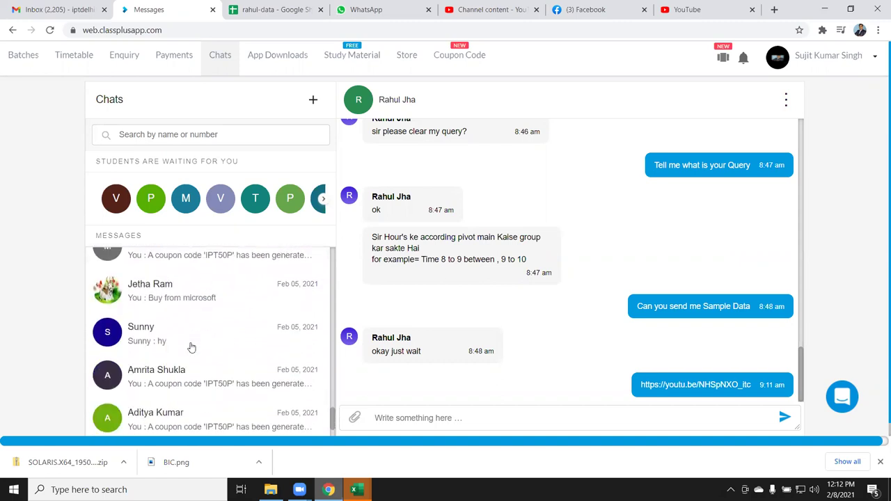
pyautogui.scroll(-1, 192, 347)
pyautogui.scroll(-1, 188, 347)
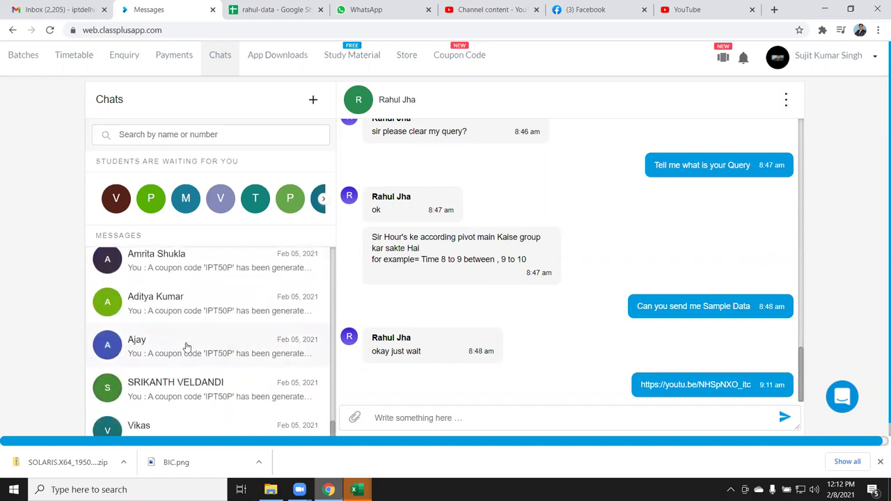
pyautogui.scroll(-1, 186, 347)
pyautogui.hotkey('alt', 'Tab')
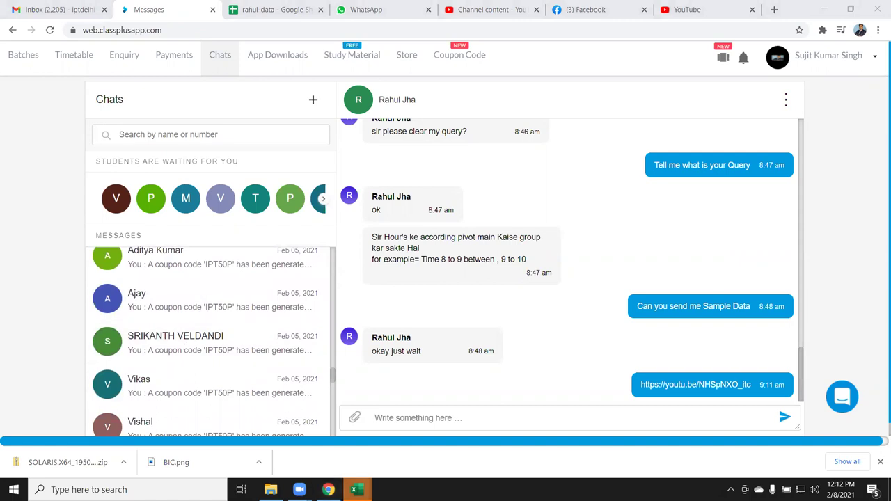
pyautogui.hotkey('alt', 'Tab')
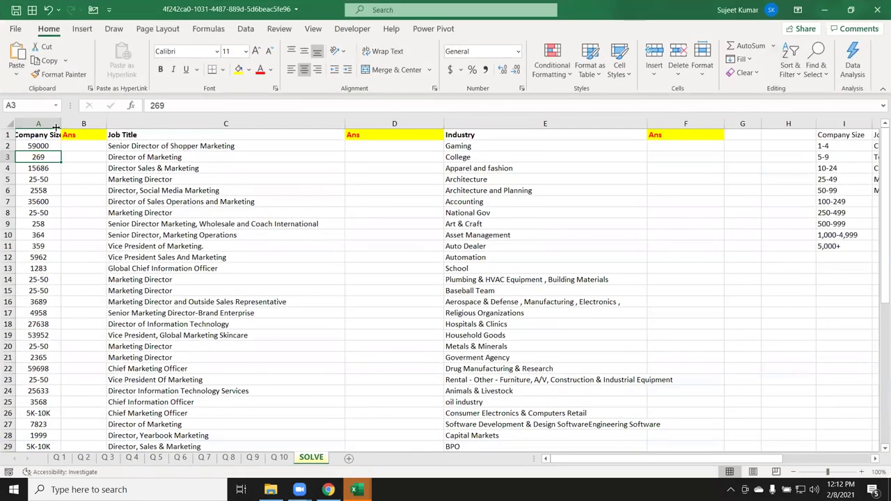
# Autofit column A to Company Size and insert three blank columns before Job Title
pyautogui.doubleClick(57, 126)
pyautogui.click(49, 126)
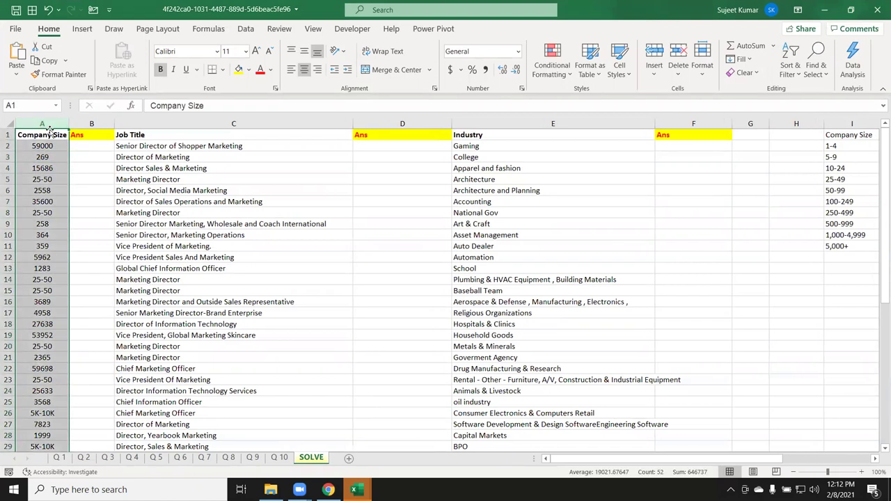
pyautogui.click(139, 124)
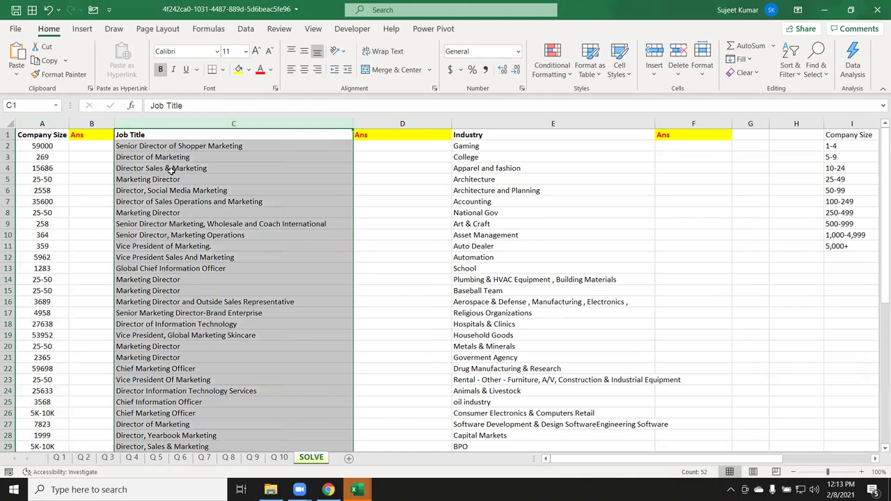
pyautogui.click(174, 190)
pyautogui.click(146, 124)
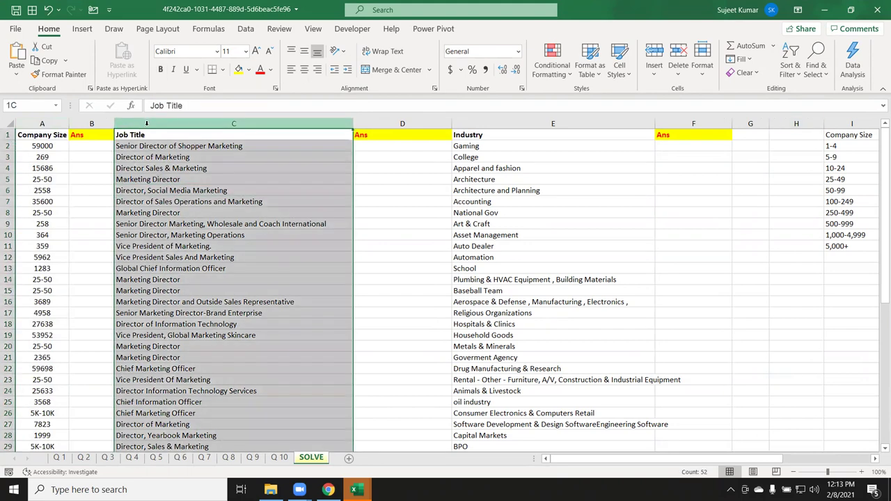
pyautogui.hotkey('ctrl', 'shift', '+')
pyautogui.hotkey('ctrl', 'shift', '+')
pyautogui.hotkey('ctrl', 'shift', '+')
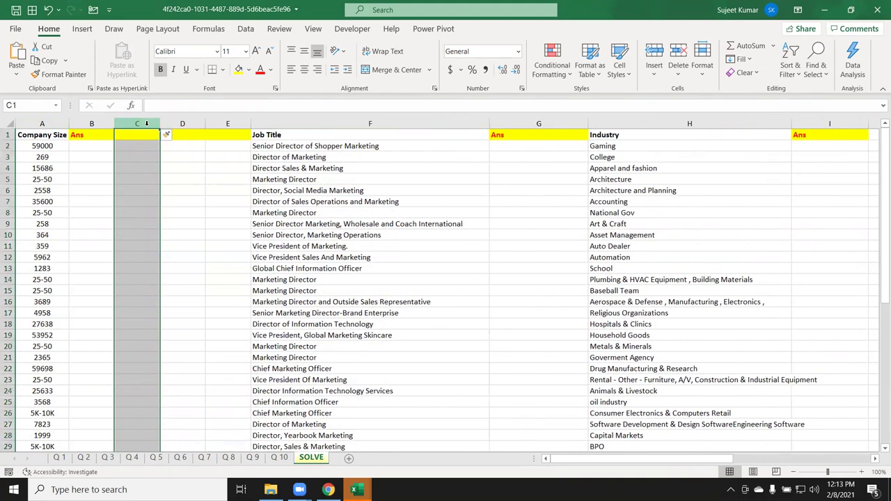
pyautogui.click(224, 145)
# Hide columns E through H, then select the lookup table's entries in L1:M6
pyautogui.click(234, 123)
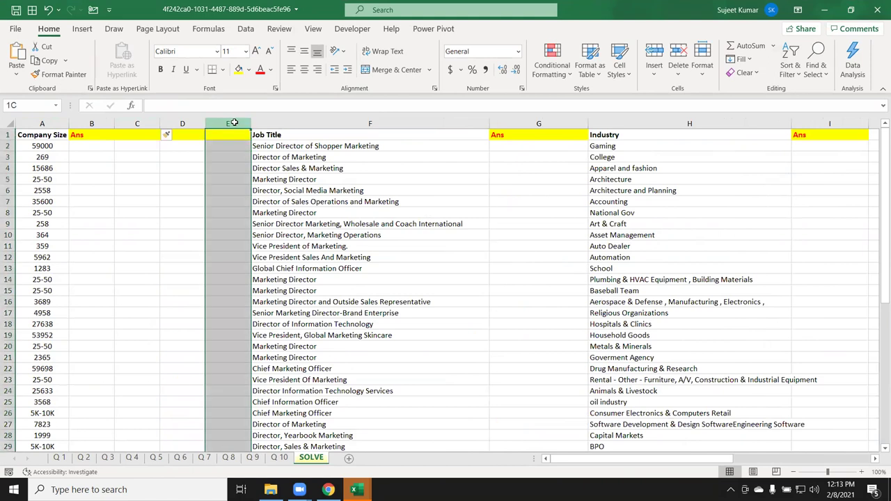
pyautogui.moveTo(235, 122); pyautogui.dragTo(669, 123)
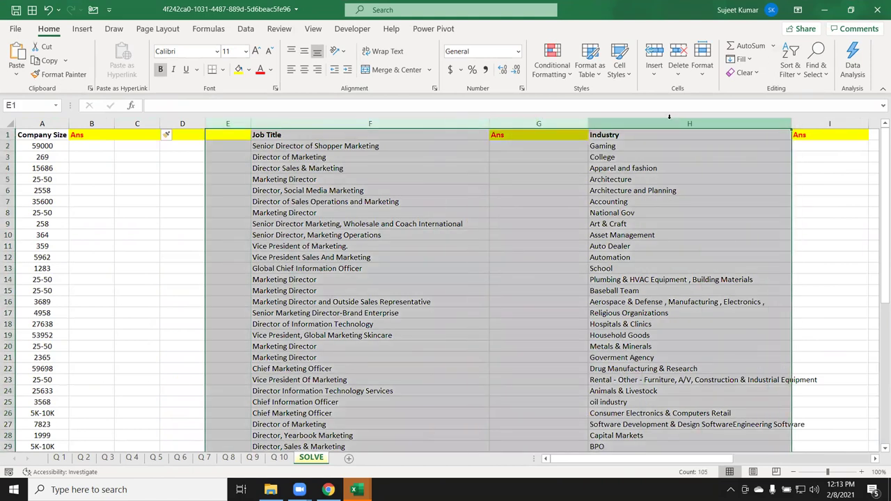
pyautogui.rightClick(670, 120)
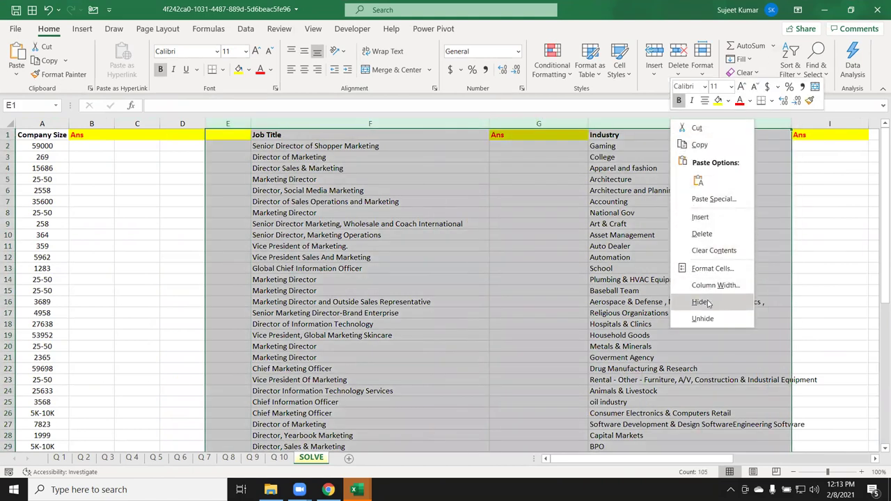
pyautogui.click(707, 301)
pyautogui.click(366, 264)
pyautogui.click(408, 135)
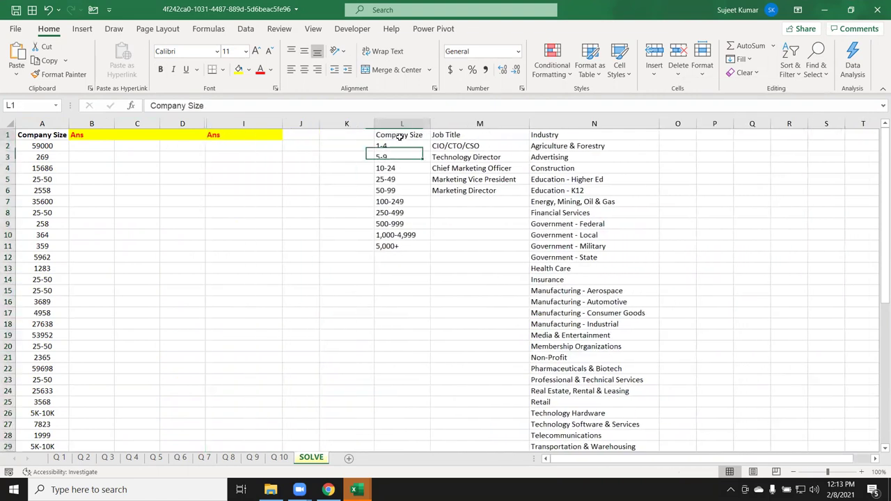
pyautogui.moveTo(445, 135); pyautogui.dragTo(488, 189)
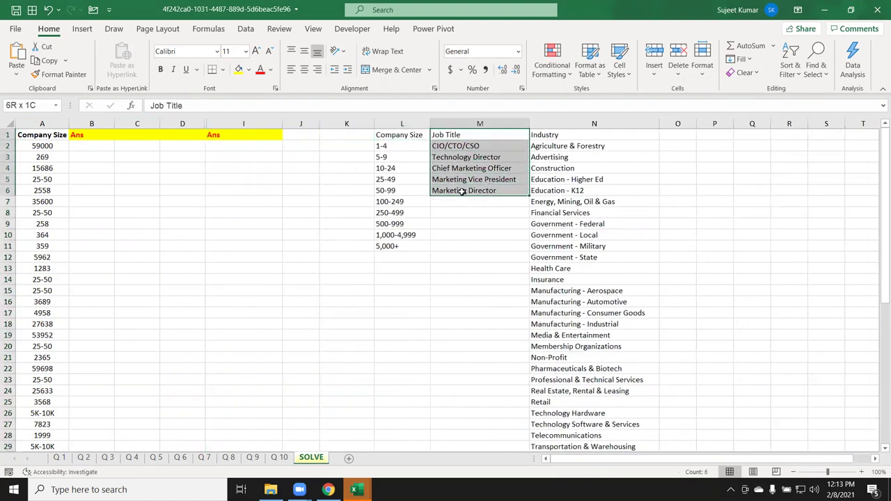
# Hide the lookup table's Industry column N
pyautogui.click(558, 123)
pyautogui.rightClick(560, 128)
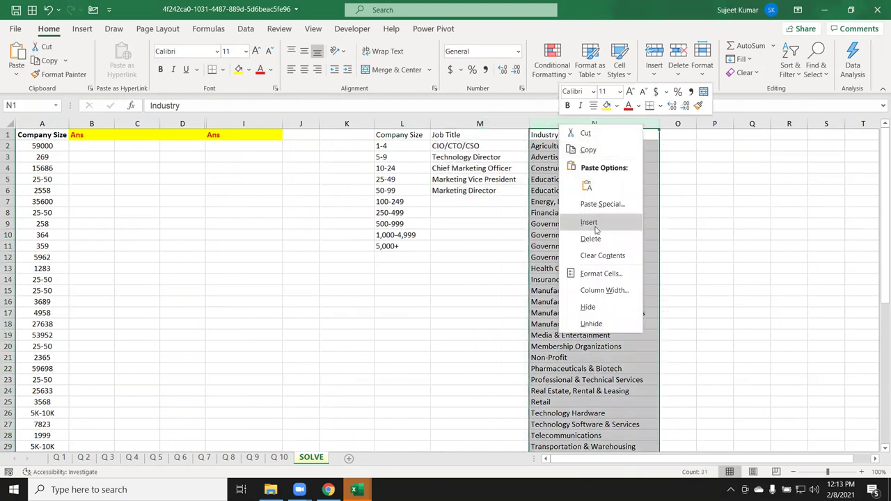
pyautogui.click(611, 310)
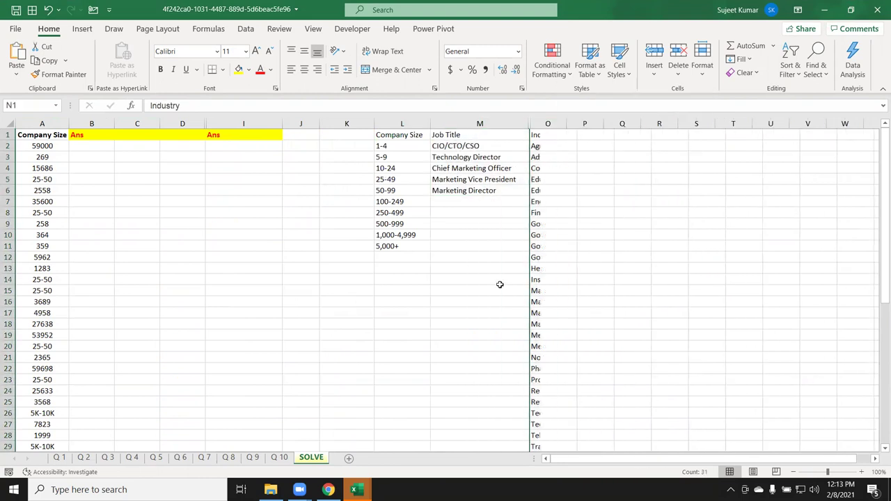
# Copy the five job titles M2:M6 and paste them into M7:M11
pyautogui.click(466, 248)
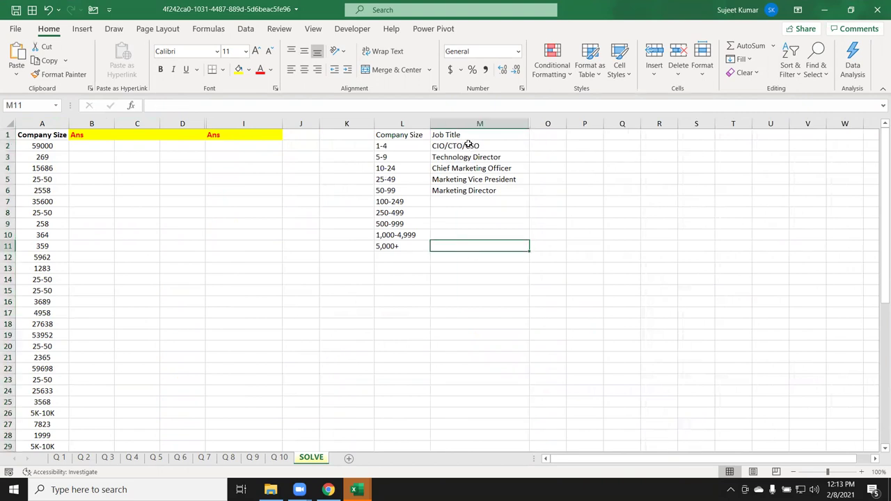
pyautogui.moveTo(468, 144); pyautogui.dragTo(470, 190)
pyautogui.hotkey('ctrl', 'c')
pyautogui.click(470, 203)
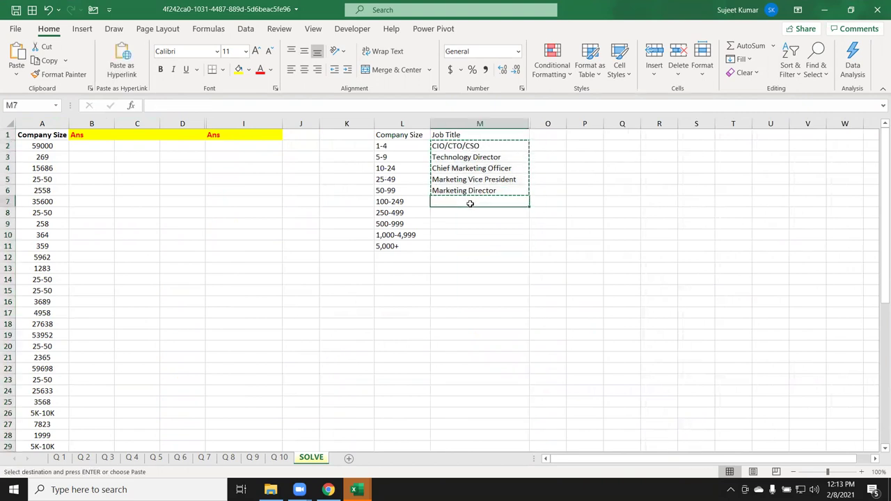
pyautogui.hotkey('ctrl', 'v')
pyautogui.press('Escape')
pyautogui.press('Escape')
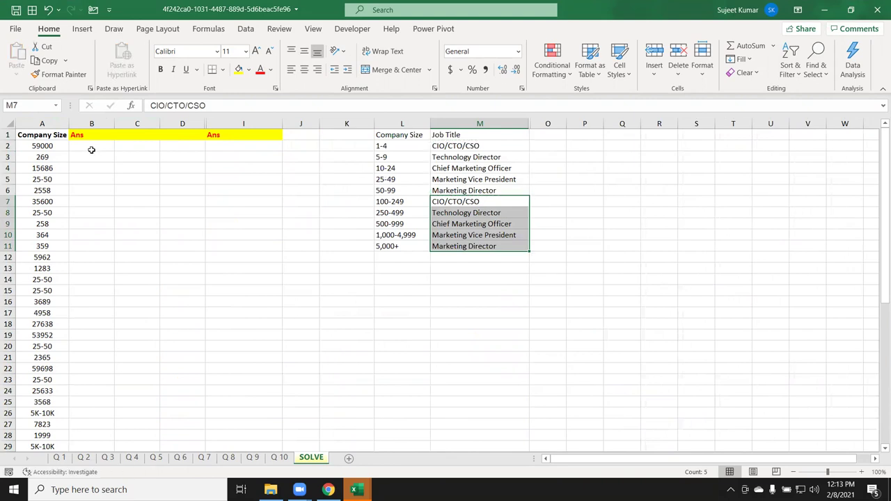
# Select the Ans heading and cells beside the company sizes 269 and 15686
pyautogui.click(91, 150)
pyautogui.click(47, 154)
pyautogui.click(48, 145)
pyautogui.click(80, 140)
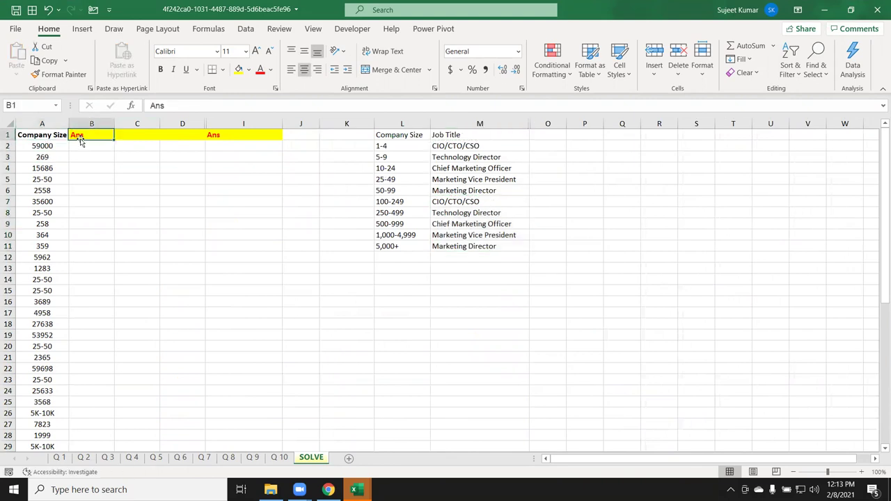
pyautogui.click(51, 157)
pyautogui.click(91, 156)
pyautogui.click(53, 169)
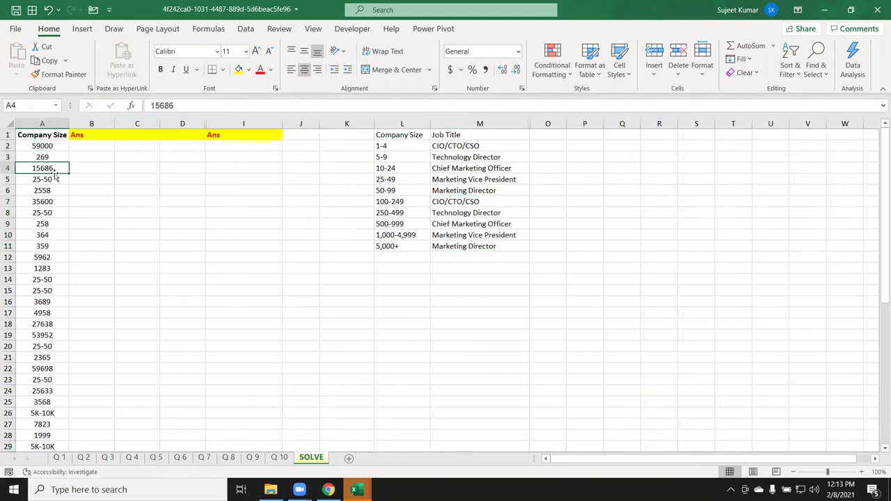
# Enter =VLOOKUP(A2,L1:M11,2,TRUE) in B2 for an approximate match
pyautogui.click(99, 146)
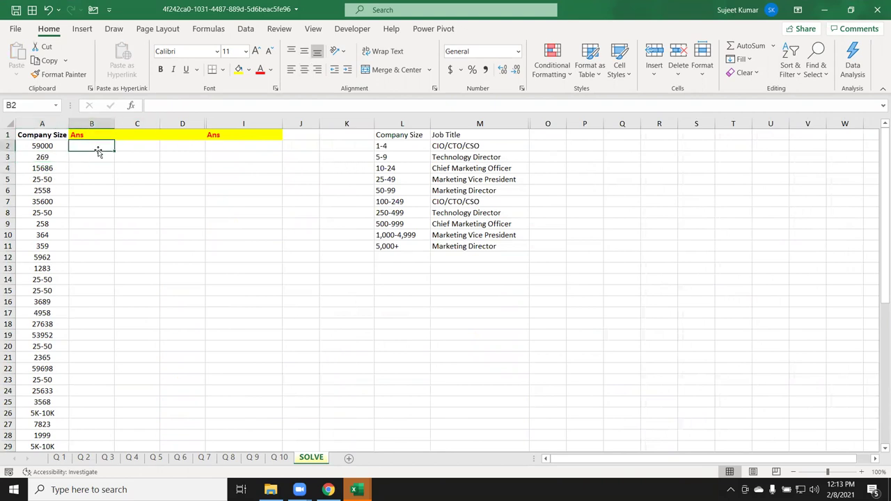
pyautogui.write('=vl')
pyautogui.press('Tab')
pyautogui.press('Left')
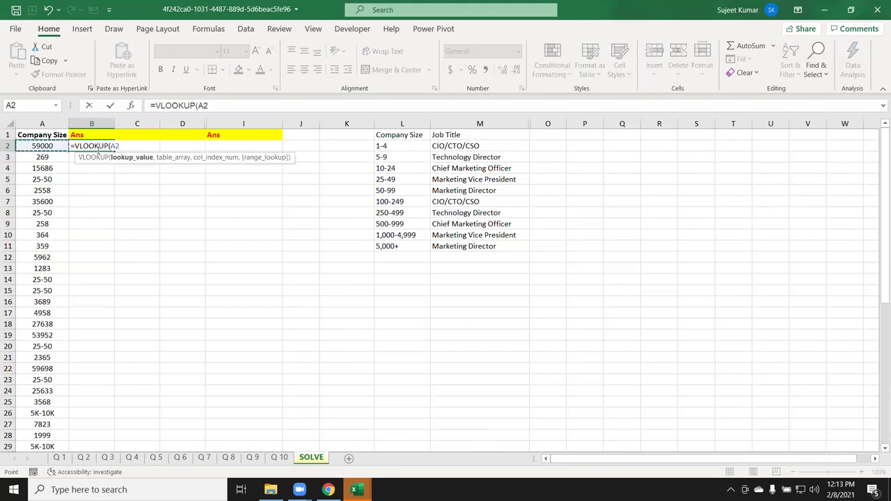
pyautogui.write(',')
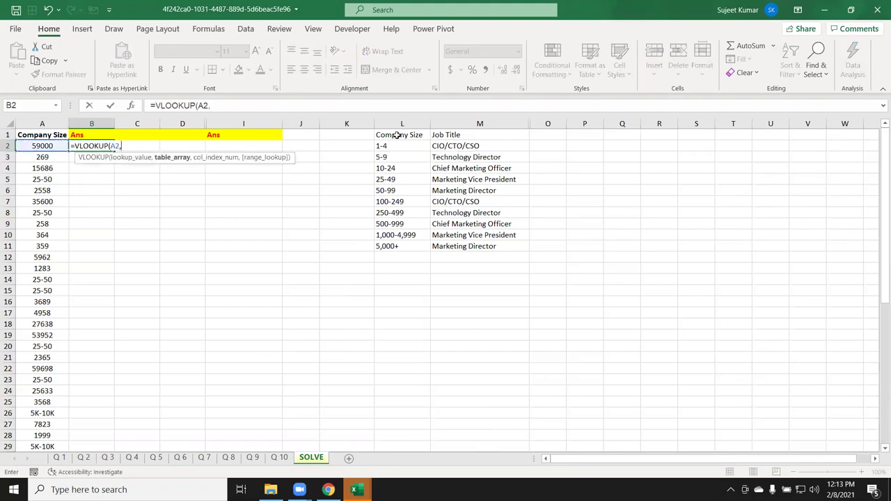
pyautogui.moveTo(399, 135); pyautogui.dragTo(444, 248)
pyautogui.write(',2,')
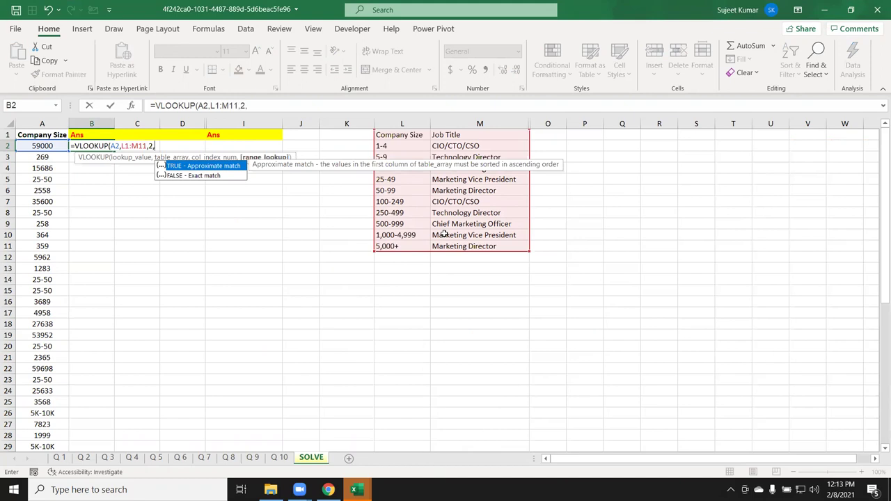
pyautogui.press('Down')
pyautogui.press('Up')
pyautogui.press('Tab')
pyautogui.press('Return')
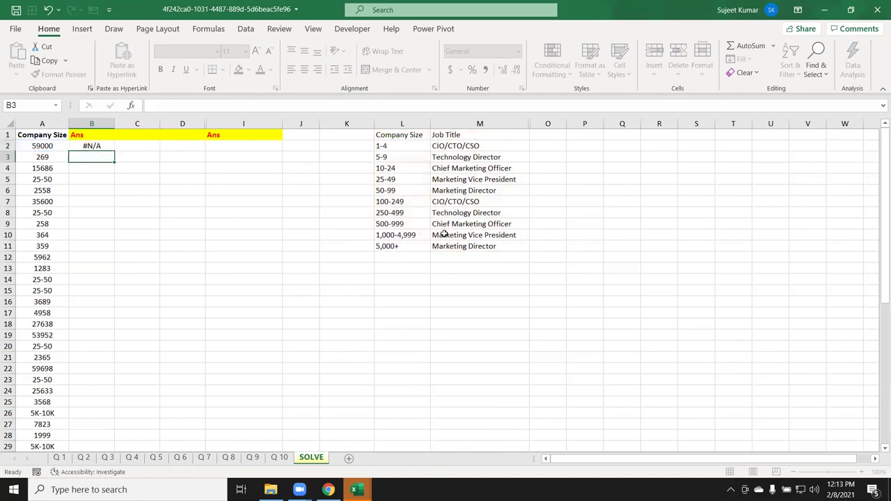
# Check B2's #N/A result and clear the job title beside 5,000+ in M11
pyautogui.press('Up')
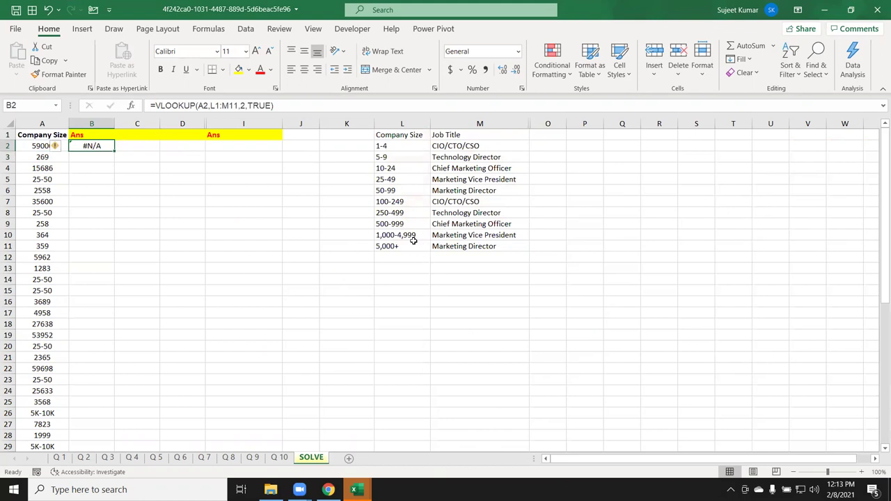
pyautogui.click(436, 247)
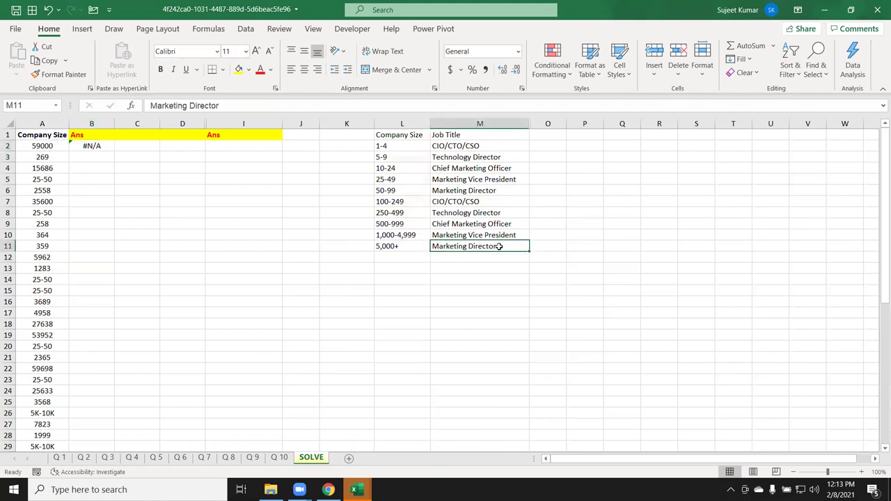
pyautogui.press('Delete')
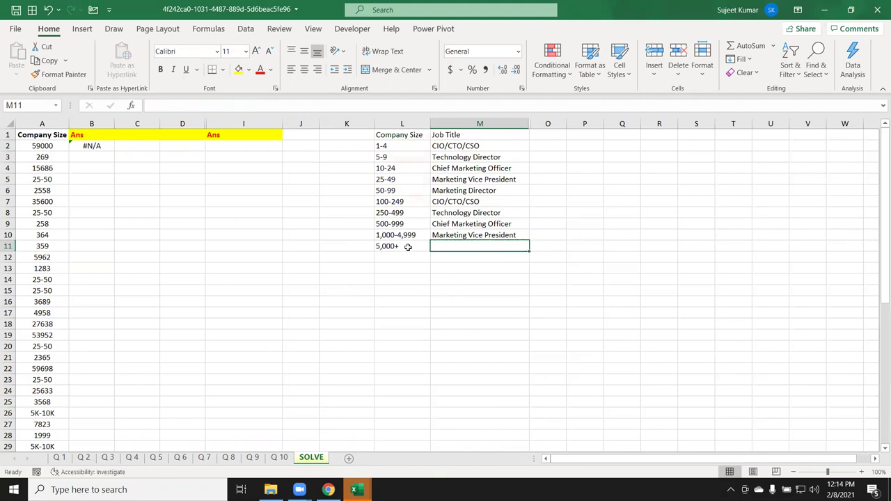
# Below the size table, enter lower bounds 1, 5, 10, 25 and 50 in L13:L17
pyautogui.click(408, 247)
pyautogui.moveTo(400, 143); pyautogui.dragTo(457, 246)
pyautogui.press('Down')
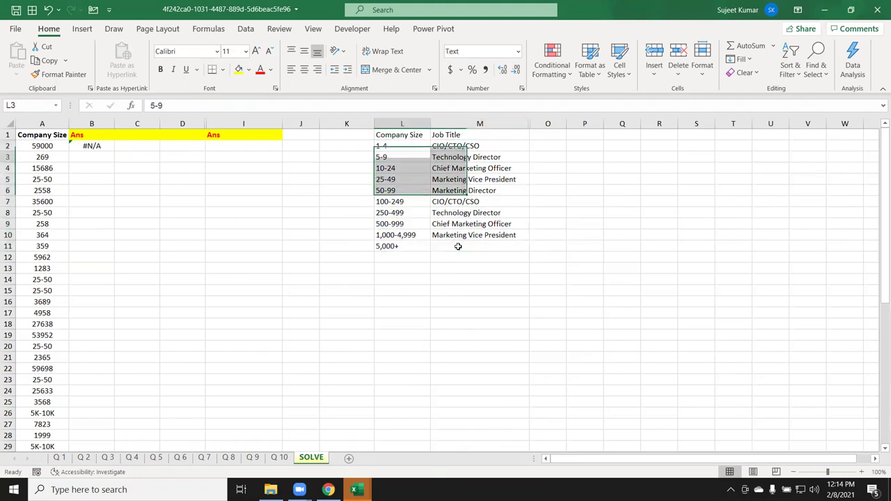
pyautogui.press('Down')
pyautogui.press('Down')
pyautogui.press('Down')
pyautogui.press('Down')
pyautogui.press('Down')
pyautogui.press('Down')
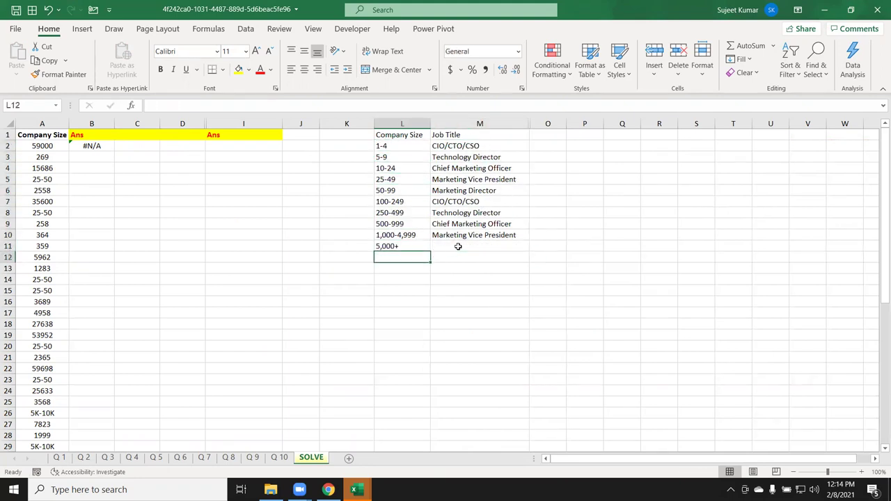
pyautogui.press('Down')
pyautogui.write('1')
pyautogui.press('Return')
pyautogui.write('5')
pyautogui.press('Return')
pyautogui.write('10')
pyautogui.press('Return')
pyautogui.write('25')
pyautogui.press('Return')
pyautogui.write('50')
pyautogui.press('Return')
# Continue with lower bounds 100, 250, 500, 1000 and 5000 in L18:L22
pyautogui.write('100')
pyautogui.press('Return')
pyautogui.write('25')
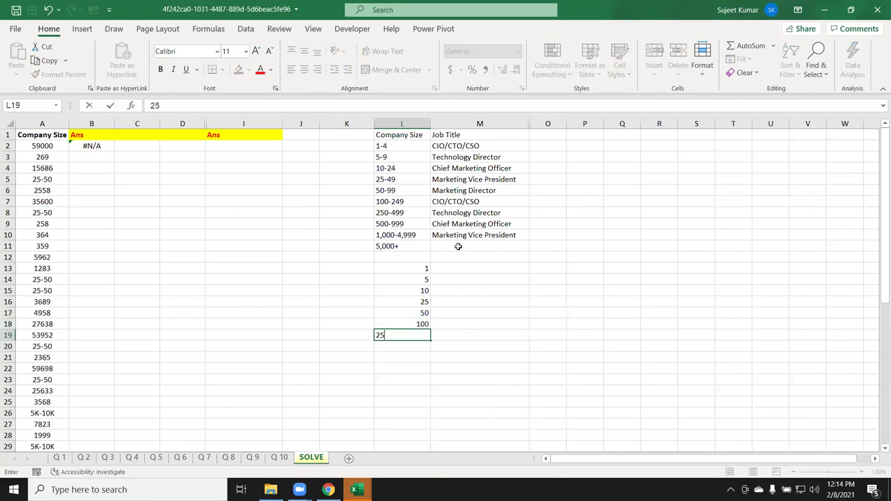
pyautogui.press('Return')
pyautogui.write('5')
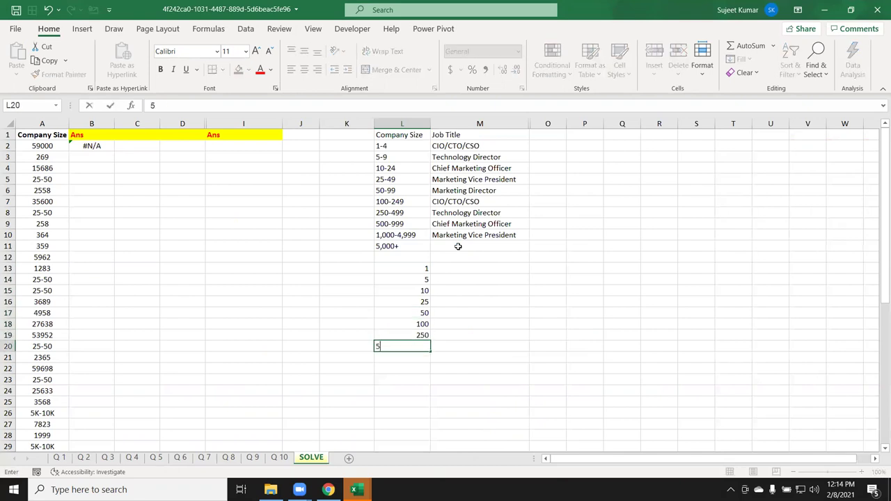
pyautogui.press('Return')
pyautogui.write('1000')
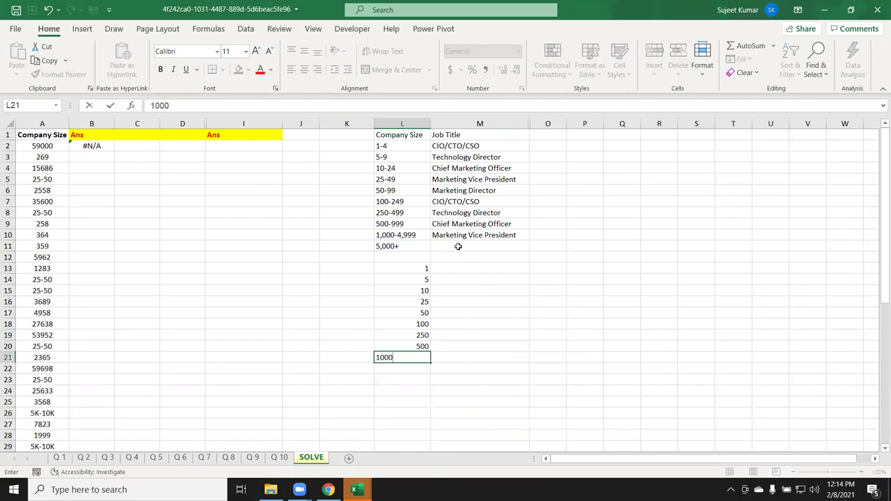
pyautogui.press('Return')
pyautogui.write('500')
pyautogui.press('Return')
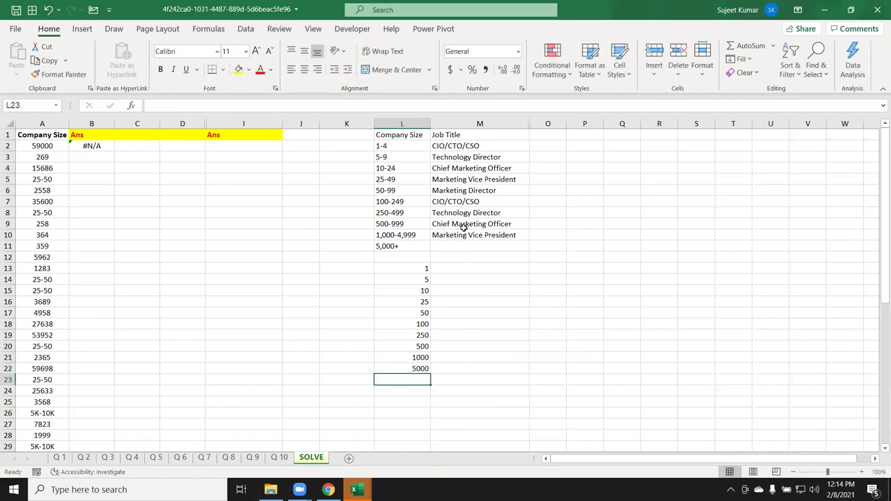
# Copy the nine job titles from M2:M10 into M13:M21
pyautogui.moveTo(481, 146); pyautogui.dragTo(474, 235)
pyautogui.hotkey('ctrl', 'c')
pyautogui.click(466, 269)
pyautogui.hotkey('ctrl', 'v')
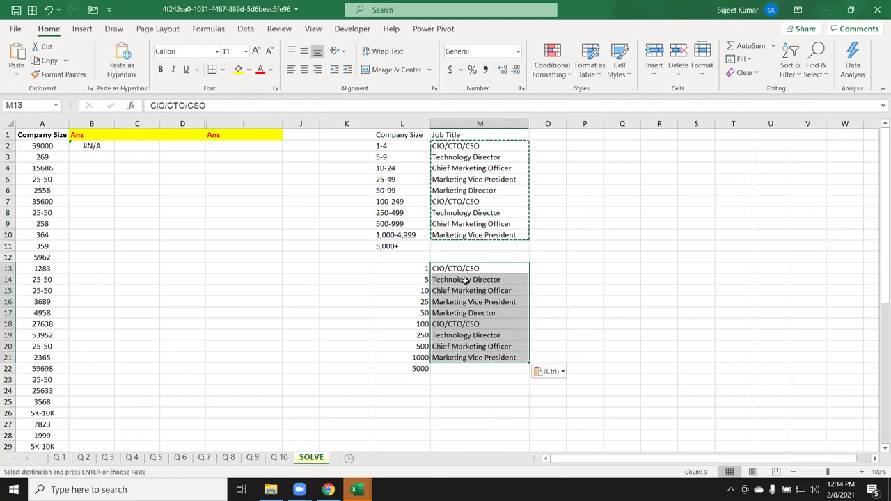
pyautogui.press('Escape')
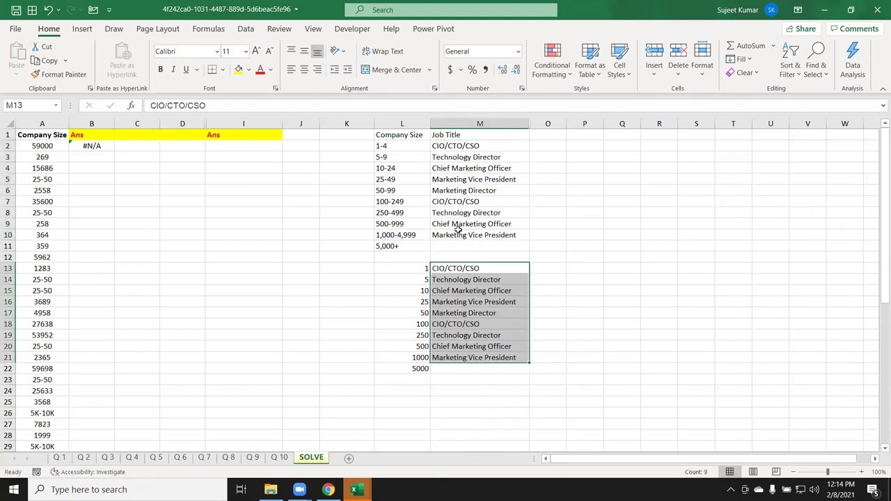
# Copy the CIO/CTO/CSO title from M13 and target M22 beside the 5000 bound
pyautogui.click(474, 370)
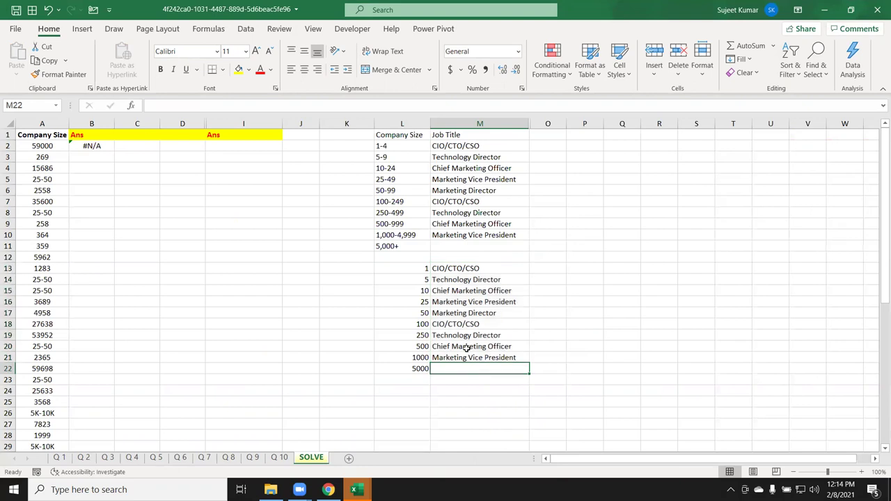
pyautogui.click(457, 269)
pyautogui.hotkey('ctrl', 'c')
pyautogui.click(467, 369)
pyautogui.hotkey('ctrl', 'v')
pyautogui.press('Escape')
pyautogui.click(88, 148)
pyautogui.press('F2')
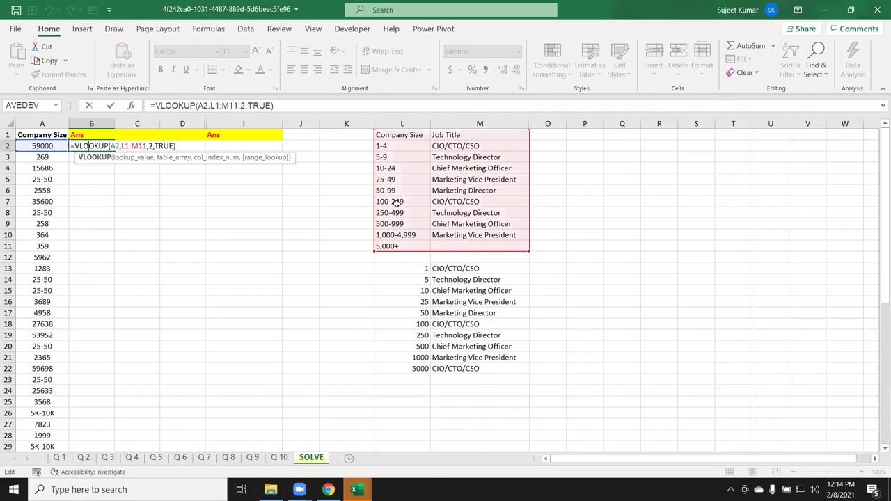
pyautogui.moveTo(529, 223); pyautogui.dragTo(485, 362)
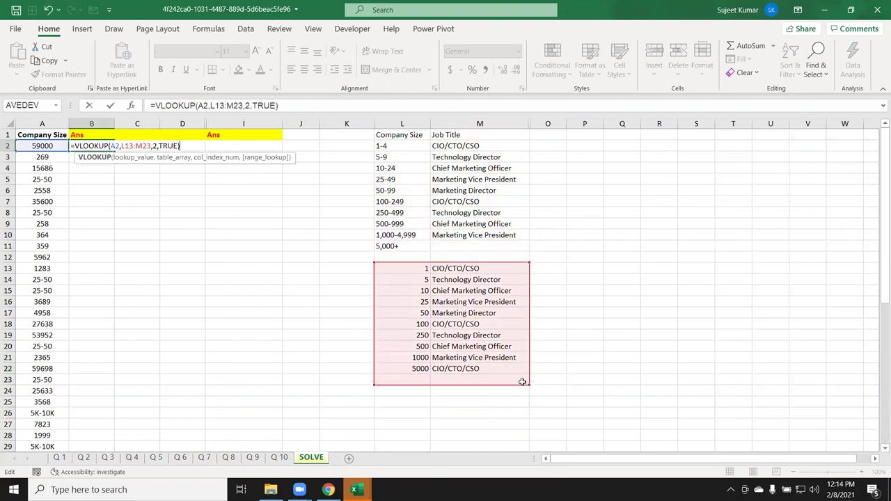
pyautogui.moveTo(529, 385); pyautogui.dragTo(528, 374)
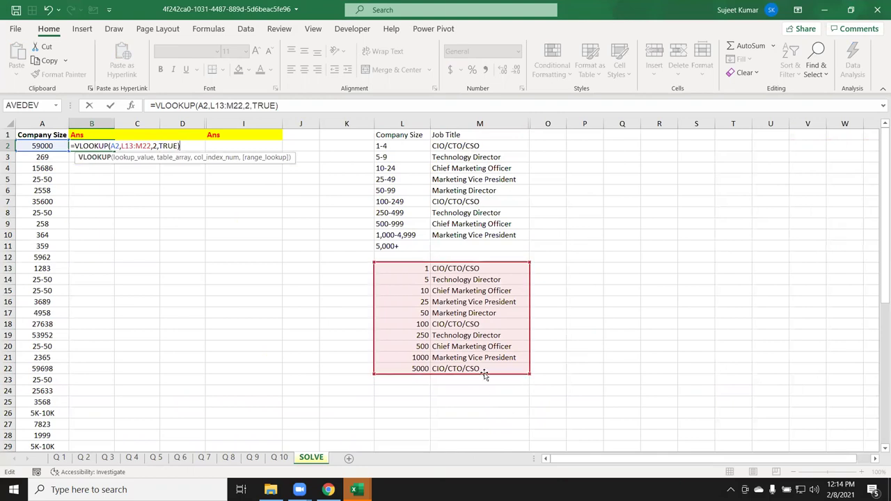
pyautogui.press('Return')
pyautogui.click(99, 145)
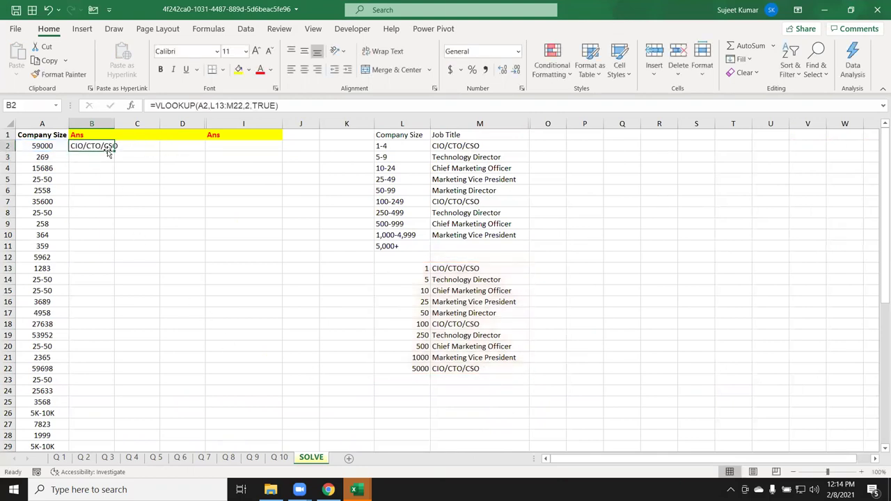
pyautogui.click(50, 146)
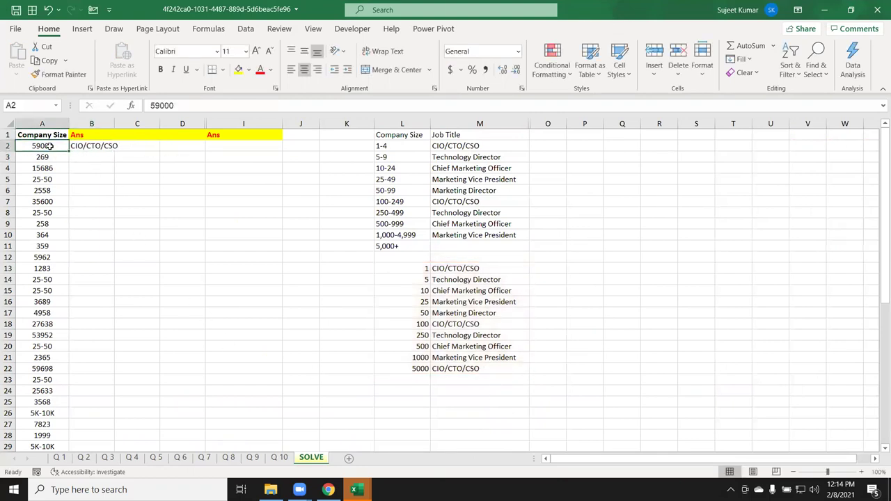
pyautogui.write('26')
pyautogui.press('Return')
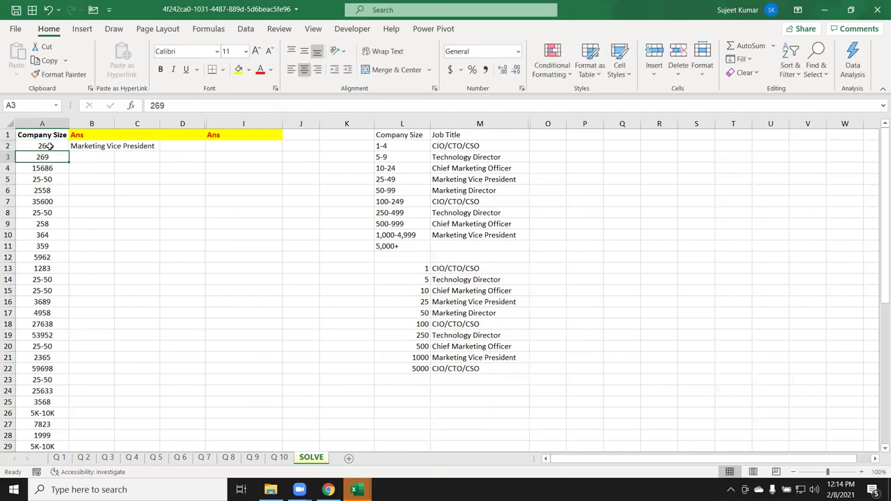
pyautogui.click(82, 148)
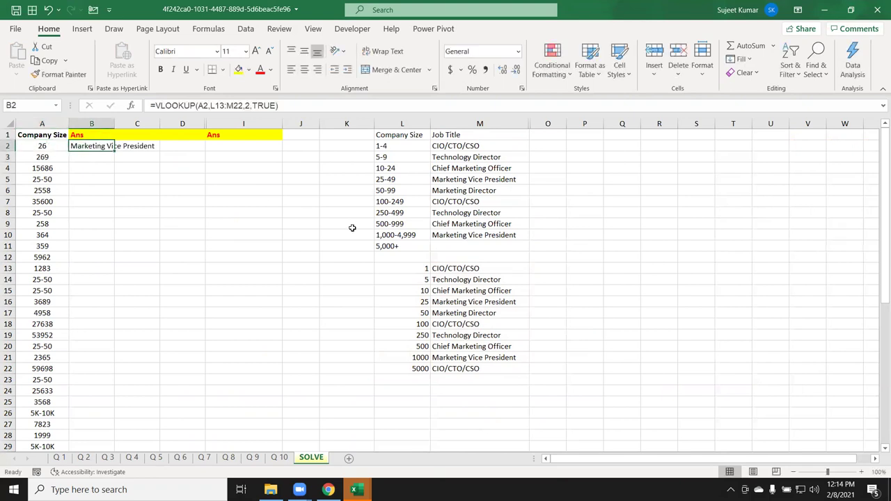
pyautogui.click(463, 305)
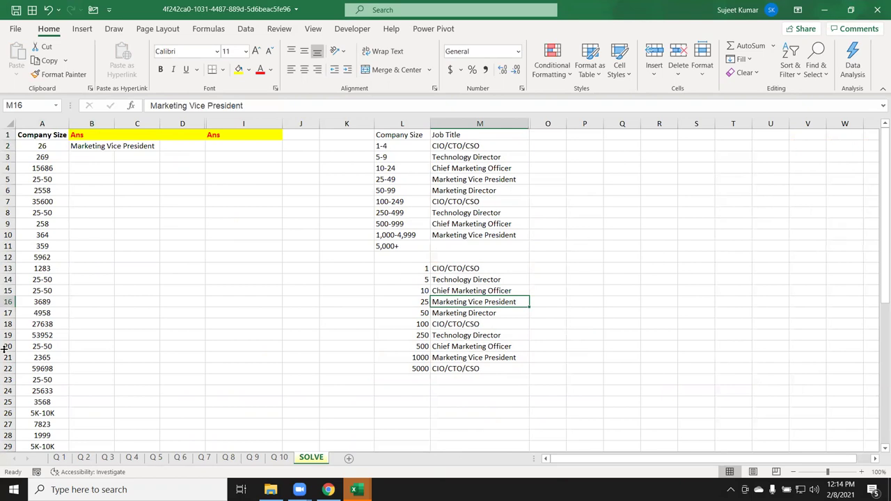
# Enter =LOOKUP(A3,L13:L22,M13:M22) in B3
pyautogui.moveTo(386, 144); pyautogui.dragTo(477, 233)
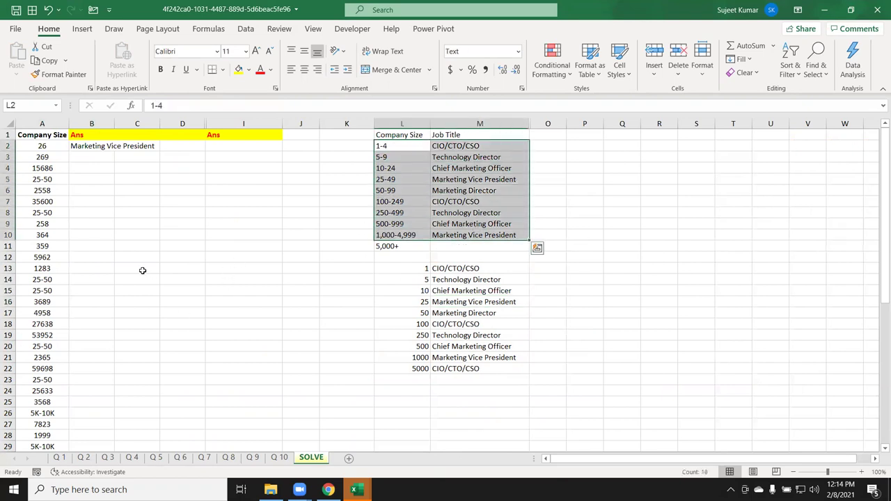
pyautogui.click(94, 158)
pyautogui.write('=lo')
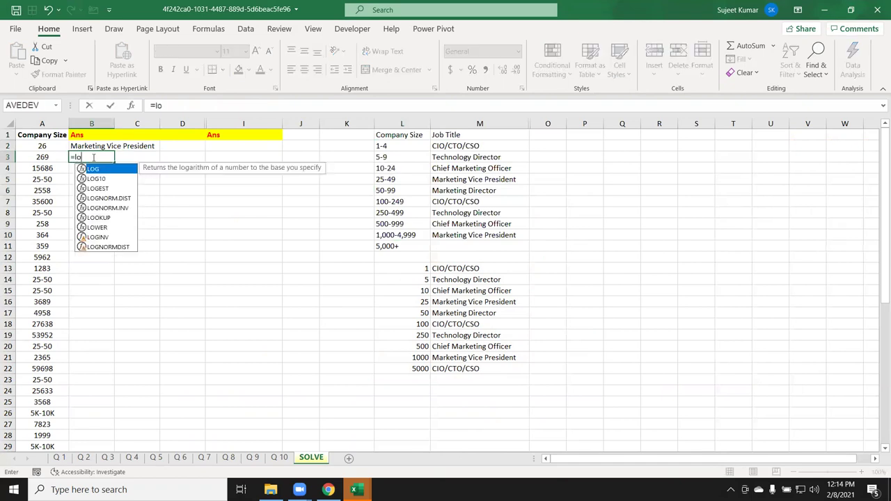
pyautogui.write('o')
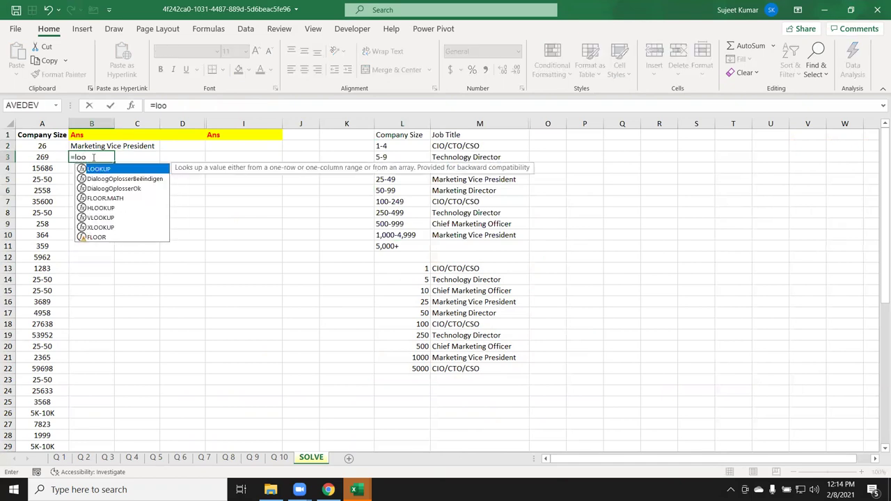
pyautogui.press('Tab')
pyautogui.press('Left')
pyautogui.write(',')
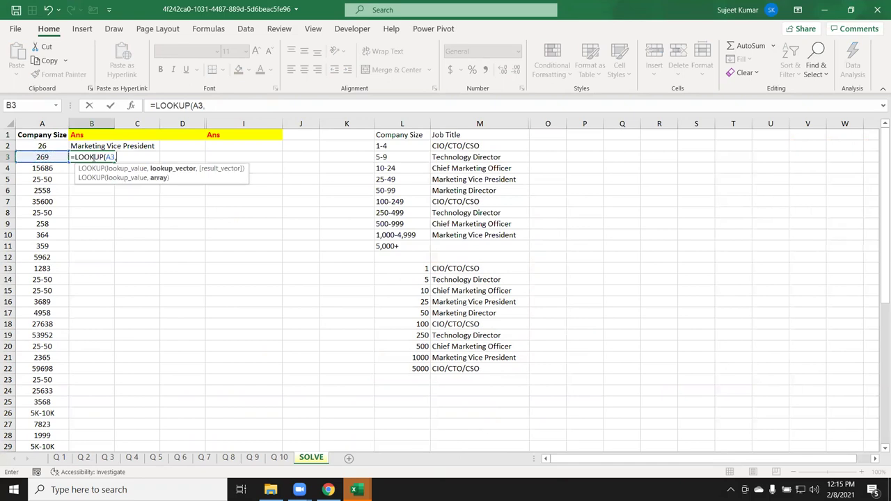
pyautogui.moveTo(426, 268); pyautogui.dragTo(491, 355)
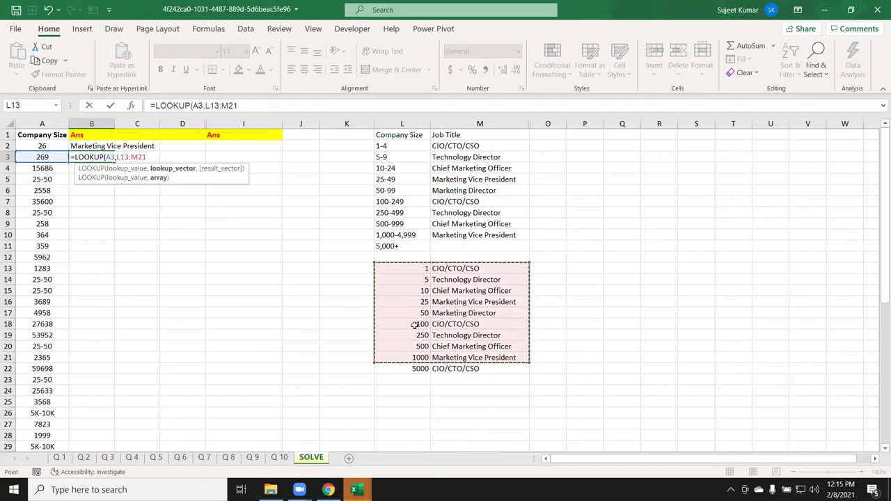
pyautogui.moveTo(414, 269); pyautogui.dragTo(415, 370)
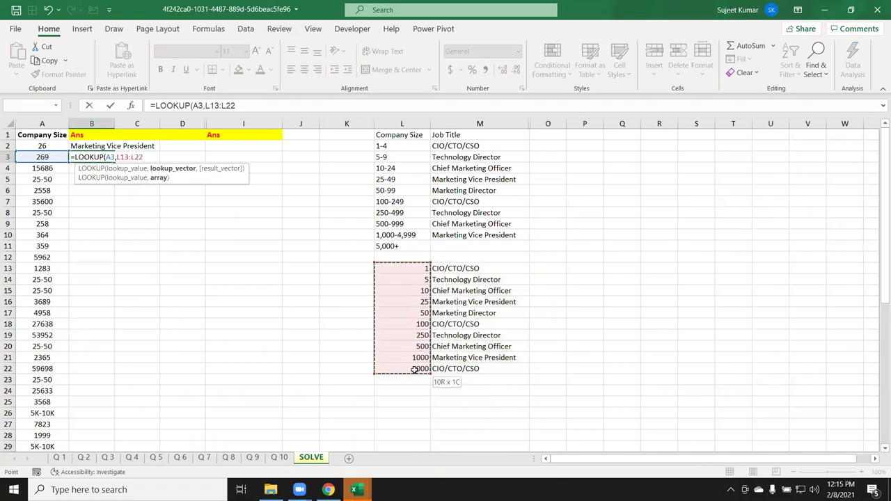
pyautogui.write(',')
pyautogui.moveTo(456, 268); pyautogui.dragTo(467, 371)
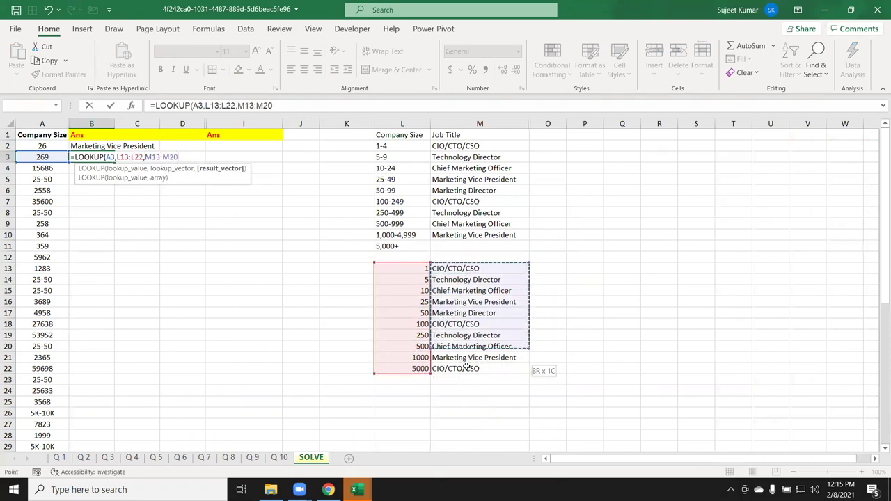
pyautogui.press('Return')
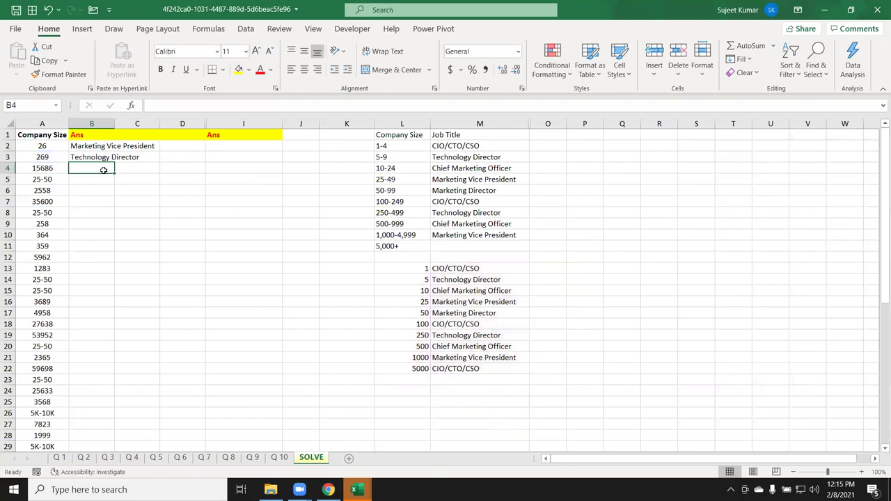
# Compare the ranges of B2's VLOOKUP and B3's LOOKUP in edit mode
pyautogui.click(97, 157)
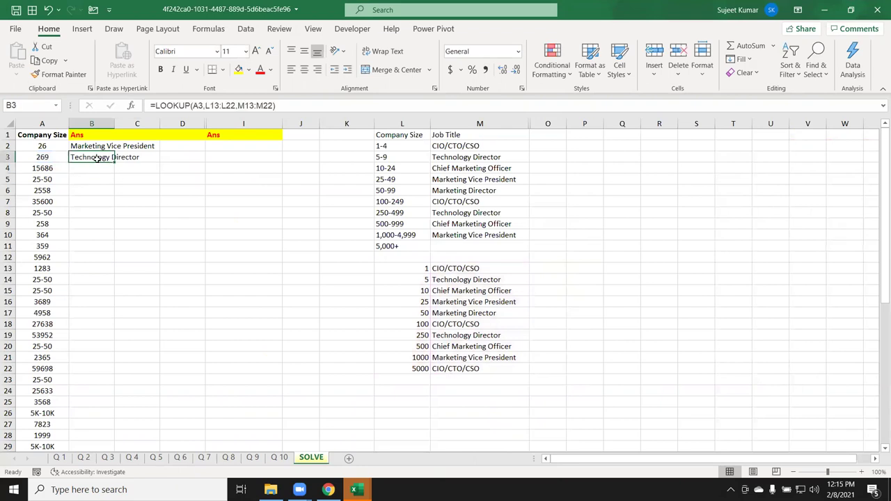
pyautogui.press('Up')
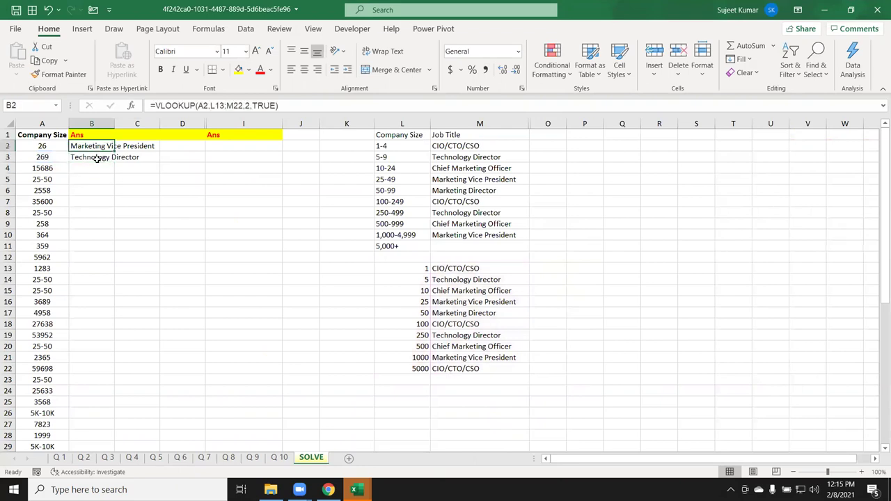
pyautogui.press('F2')
pyautogui.press('Return')
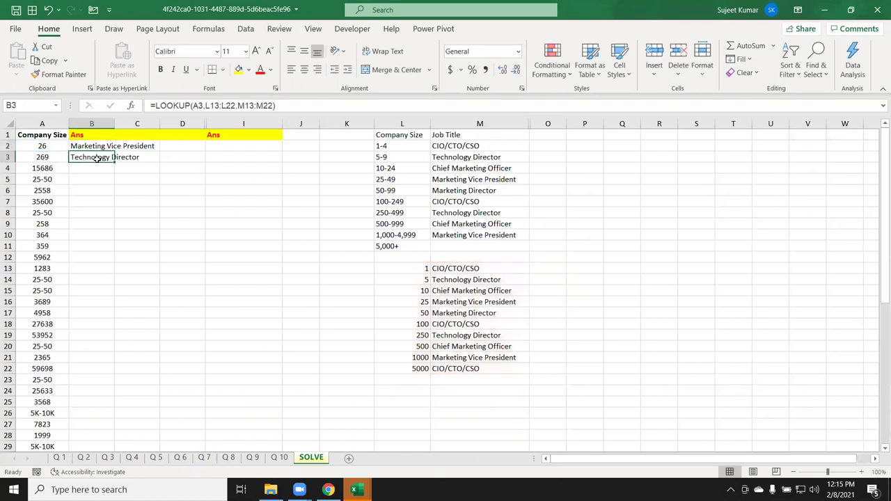
pyautogui.press('F2')
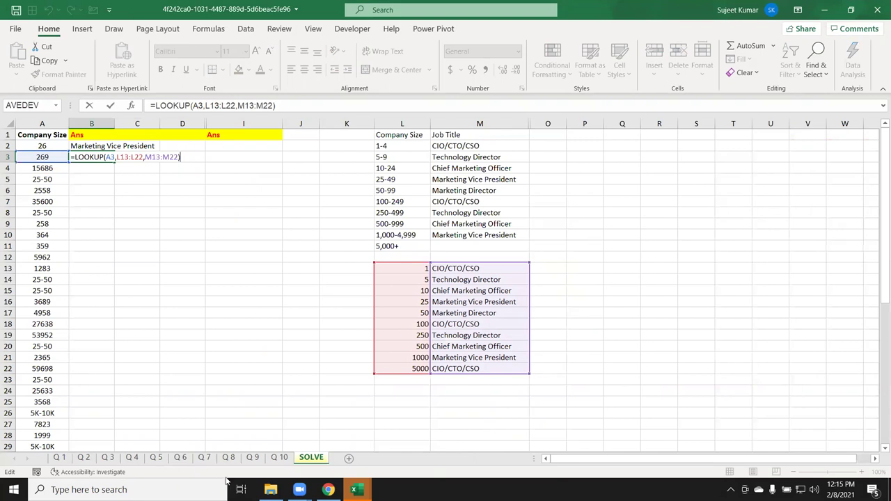
# Open play.google.com in a new tab, select the EXCEL MIS TRAINING app title, then return to Classplus
pyautogui.click(328, 489)
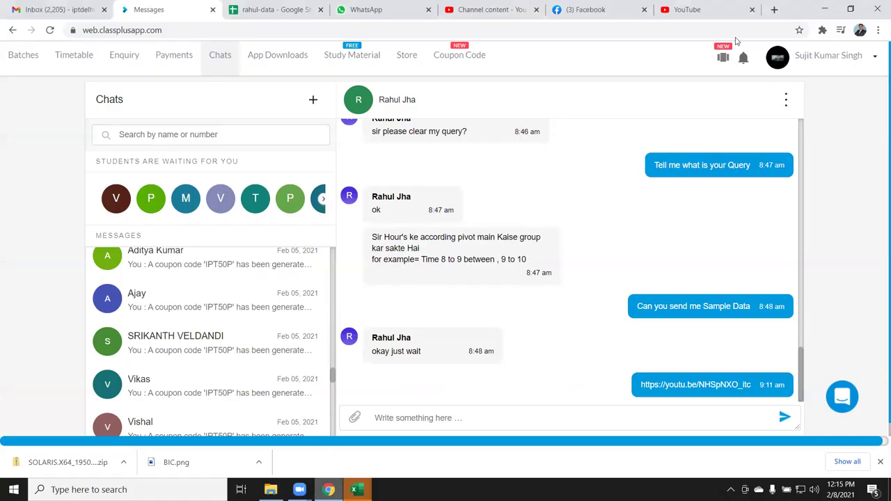
pyautogui.click(774, 10)
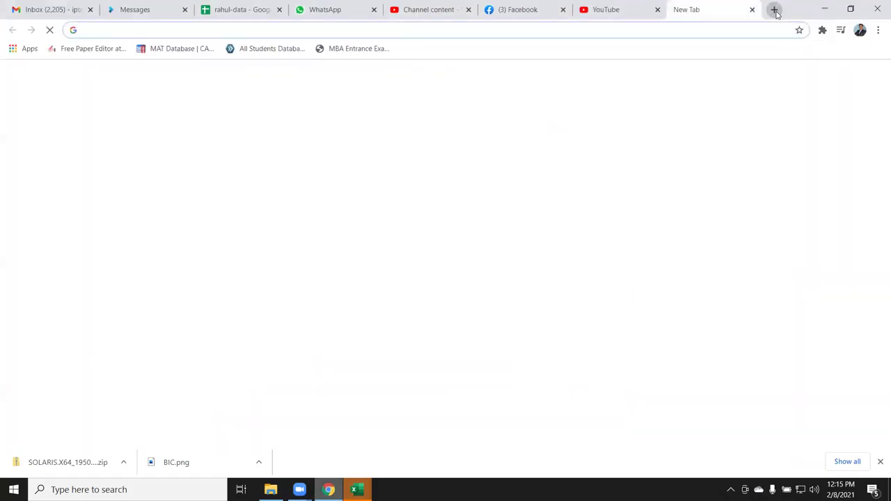
pyautogui.write('pl')
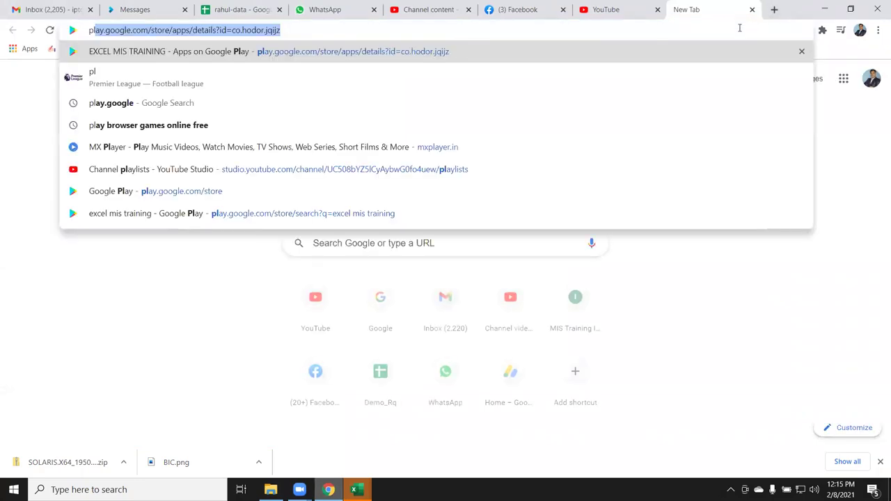
pyautogui.press('Return')
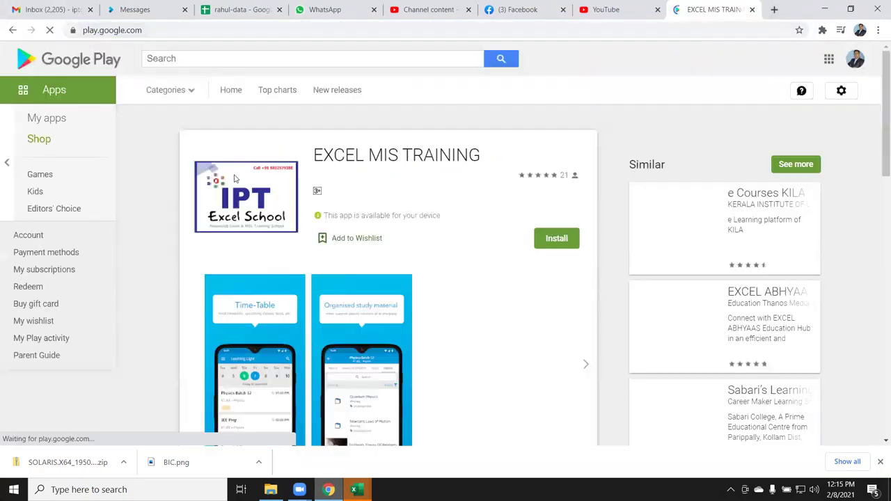
pyautogui.tripleClick(438, 155)
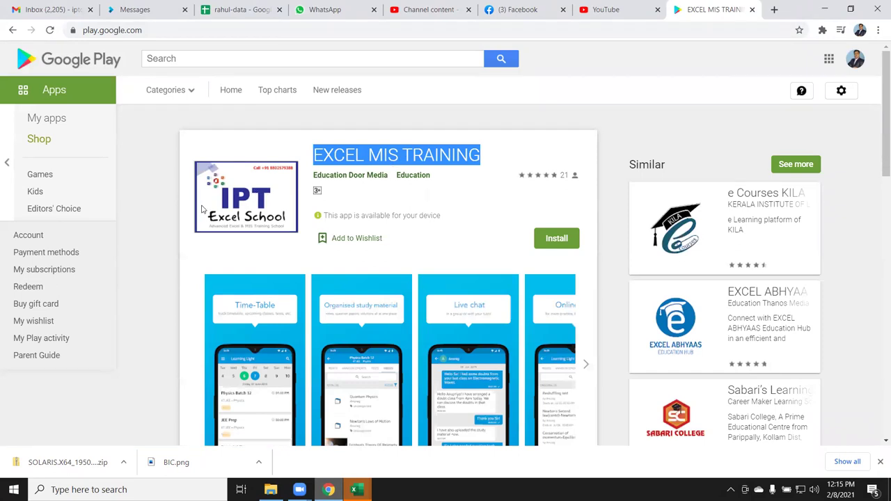
pyautogui.click(136, 9)
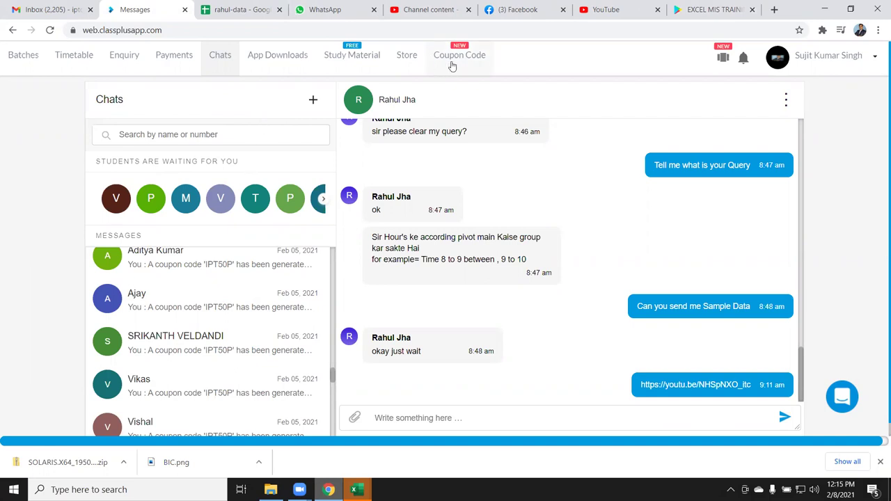
# Browse the Classplus Store and open the featured complete Excel course
pyautogui.click(398, 62)
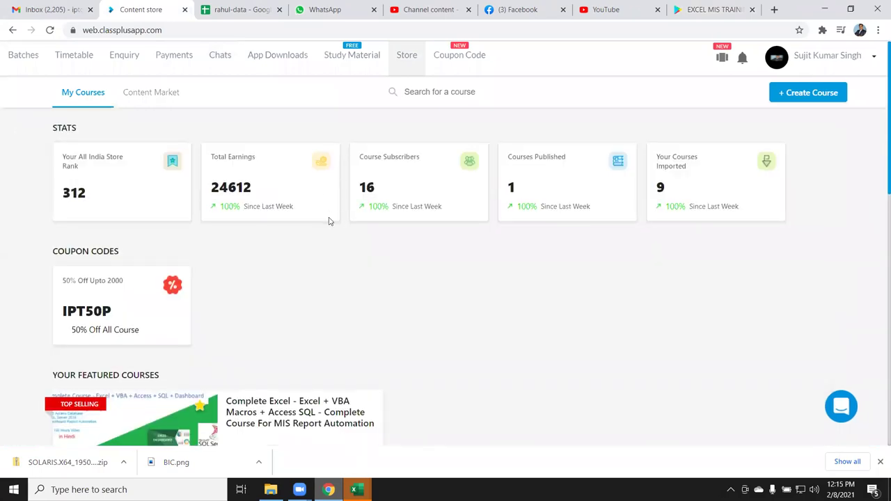
pyautogui.scroll(-3, 299, 222)
pyautogui.scroll(-5, 298, 226)
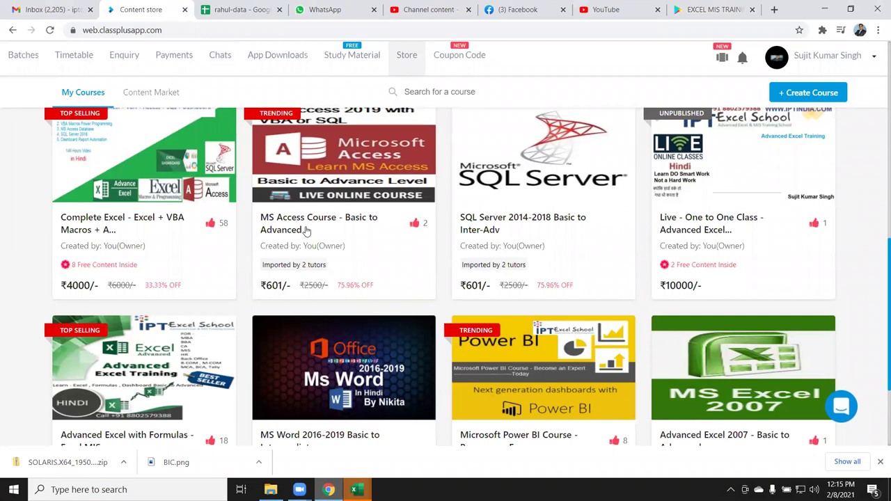
pyautogui.scroll(5, 334, 222)
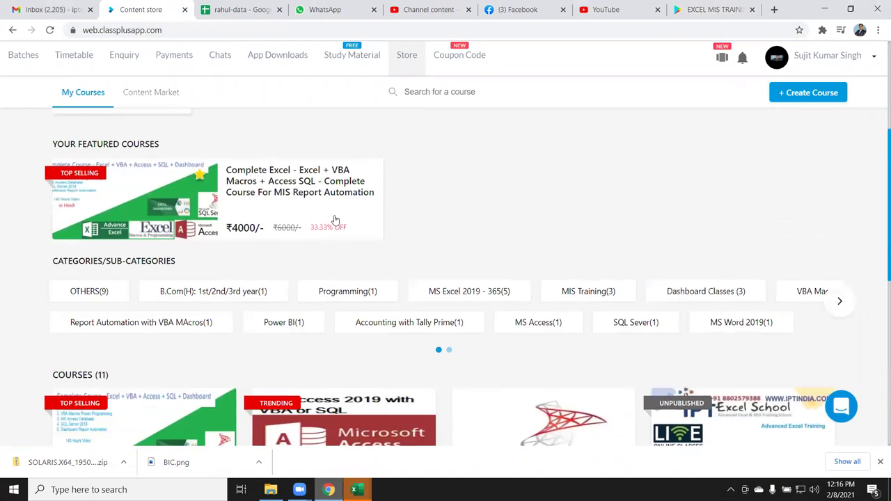
pyautogui.click(339, 216)
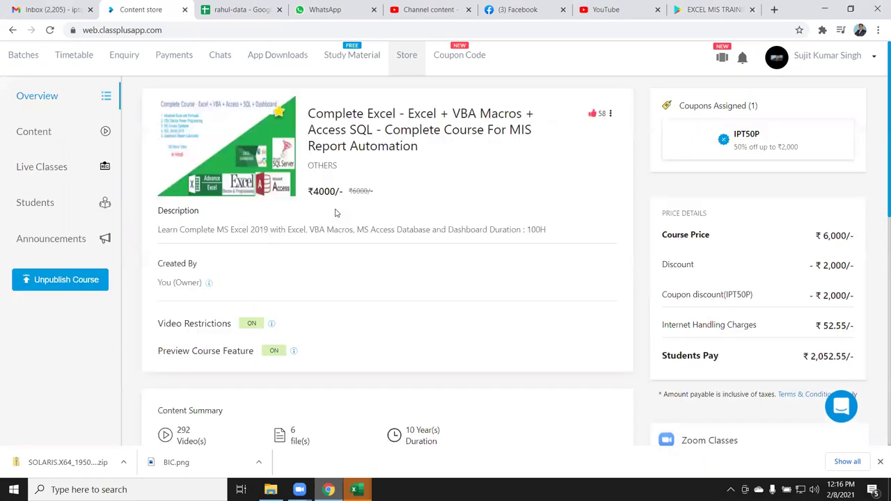
# Highlight the ₹4000 price and coupon discount, then minimise to the desktop
pyautogui.doubleClick(320, 192)
pyautogui.doubleClick(721, 294)
pyautogui.click(399, 278)
pyautogui.press('super+d')
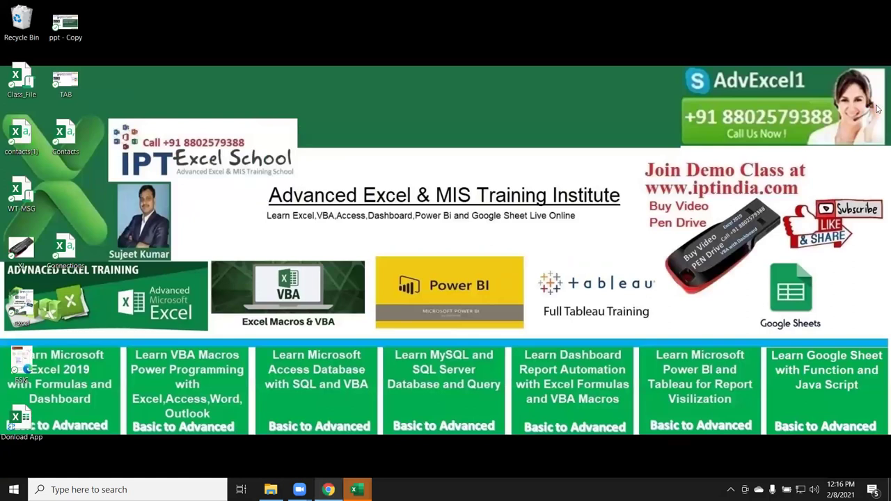